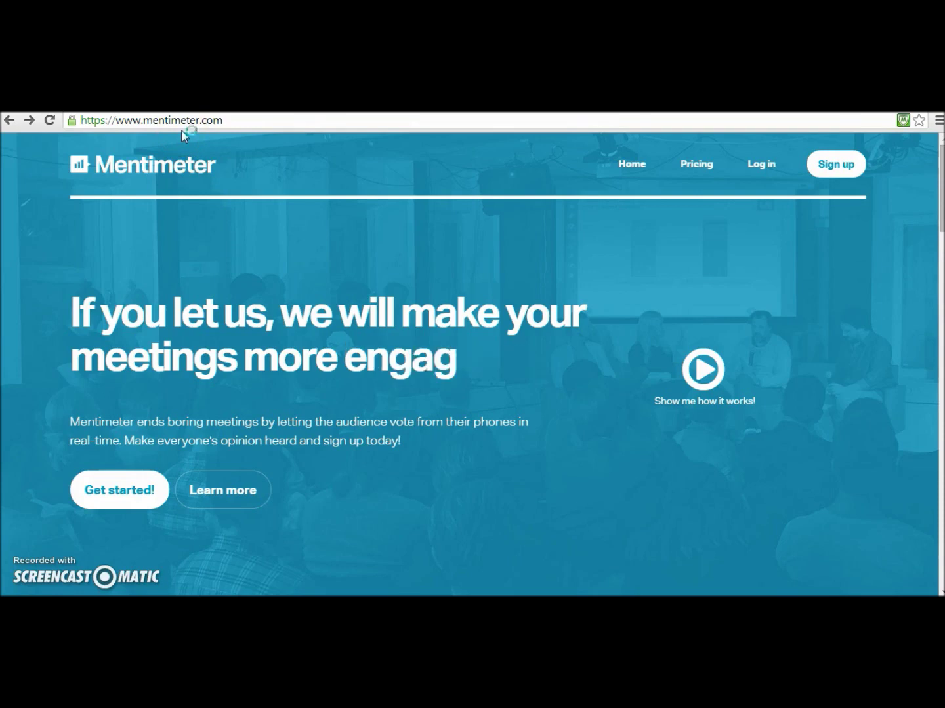
Step: Bring up Mentimeter's free sign-up page from the site's top navigation
{"action": "left_click", "coordinate": [838, 175]}
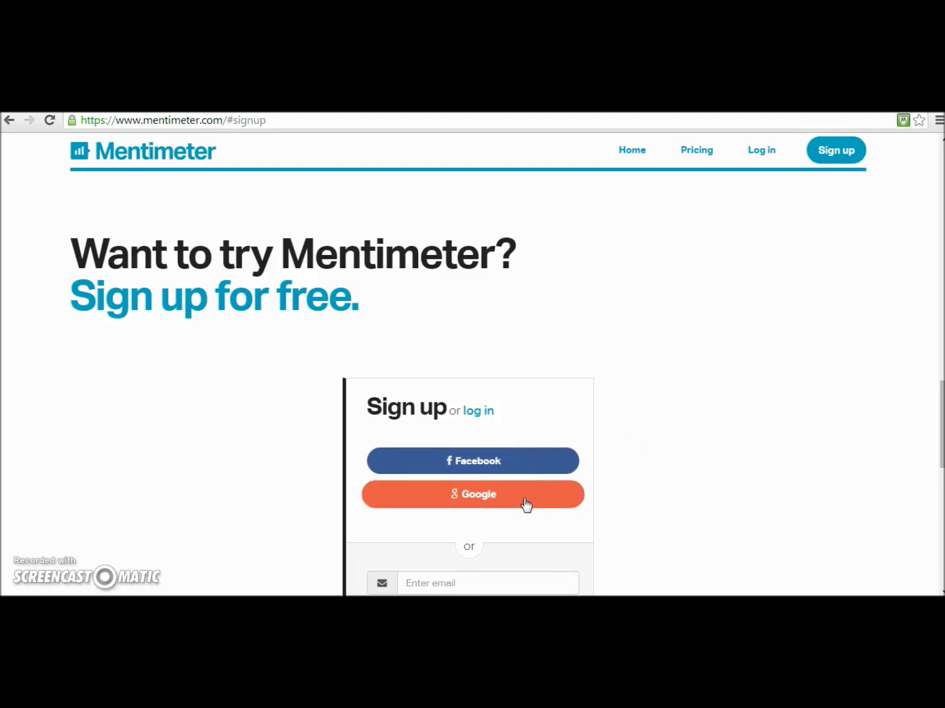
{"action": "scroll", "coordinate": [522, 499], "scroll_direction": "down", "scroll_amount": 2}
{"action": "scroll", "coordinate": [522, 499], "scroll_direction": "down", "scroll_amount": 2}
Step: Sign up with a Google account, landing on the Your events dashboard
{"action": "left_click", "coordinate": [520, 448]}
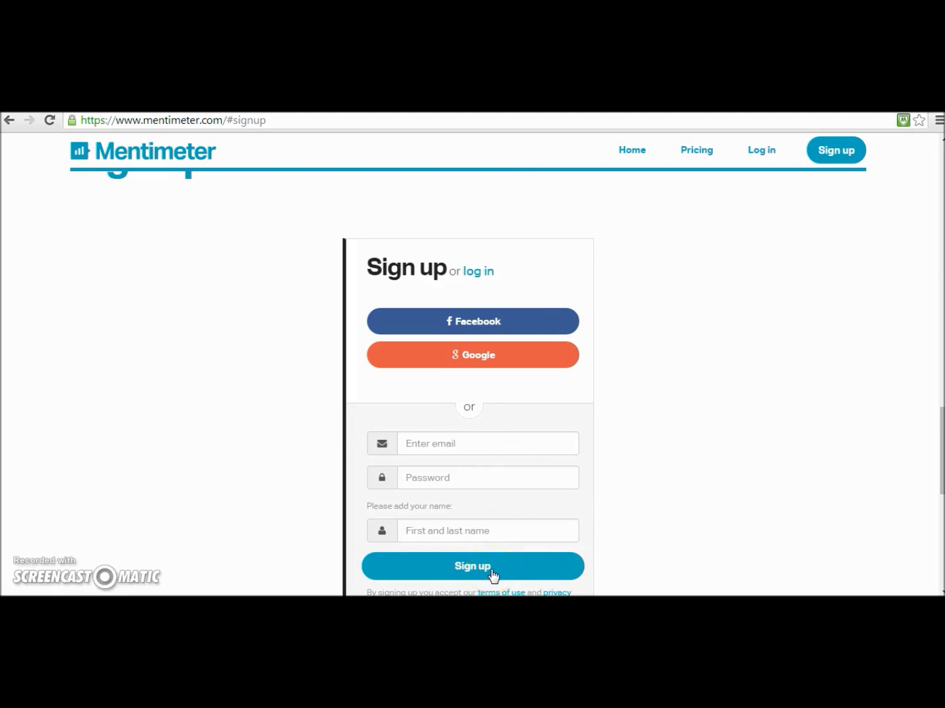
{"action": "left_click", "coordinate": [480, 365]}
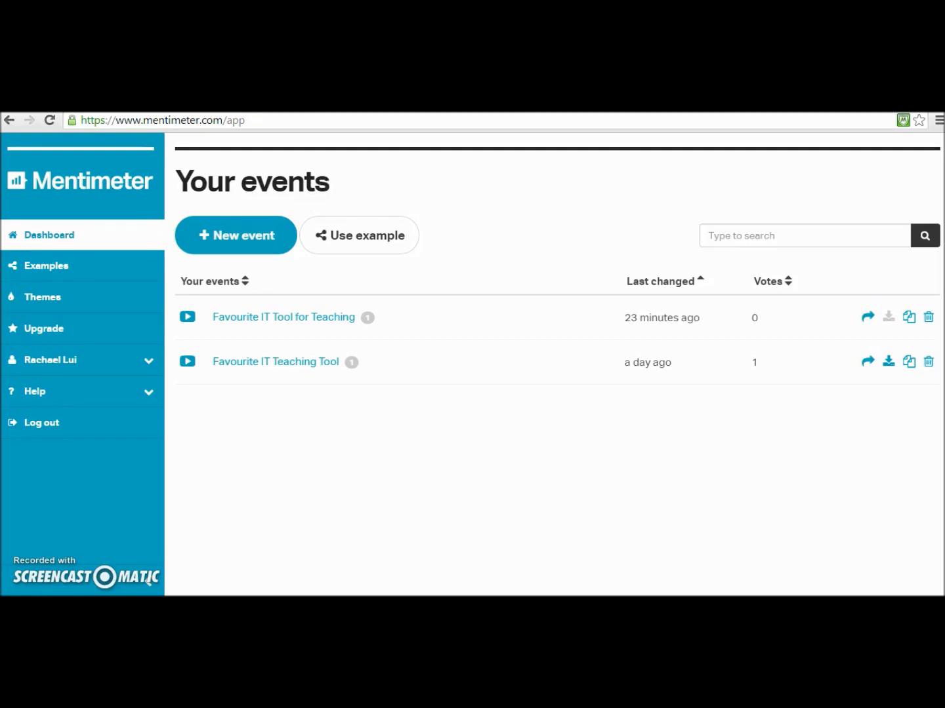
Step: Create a new event and place the cursor in its title field
{"action": "left_click", "coordinate": [246, 240]}
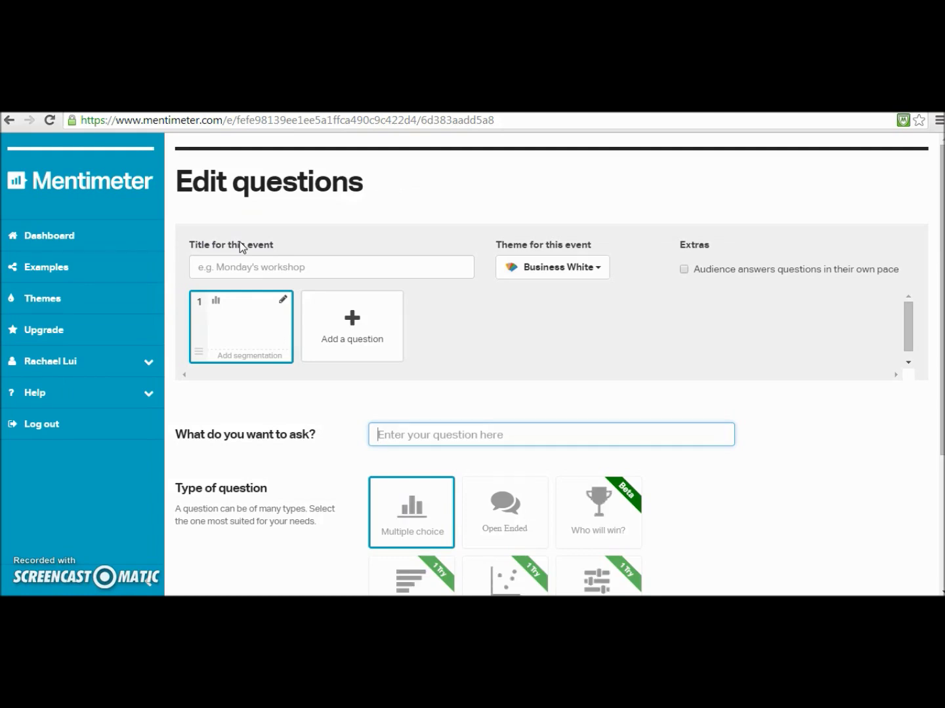
{"action": "left_click", "coordinate": [245, 266]}
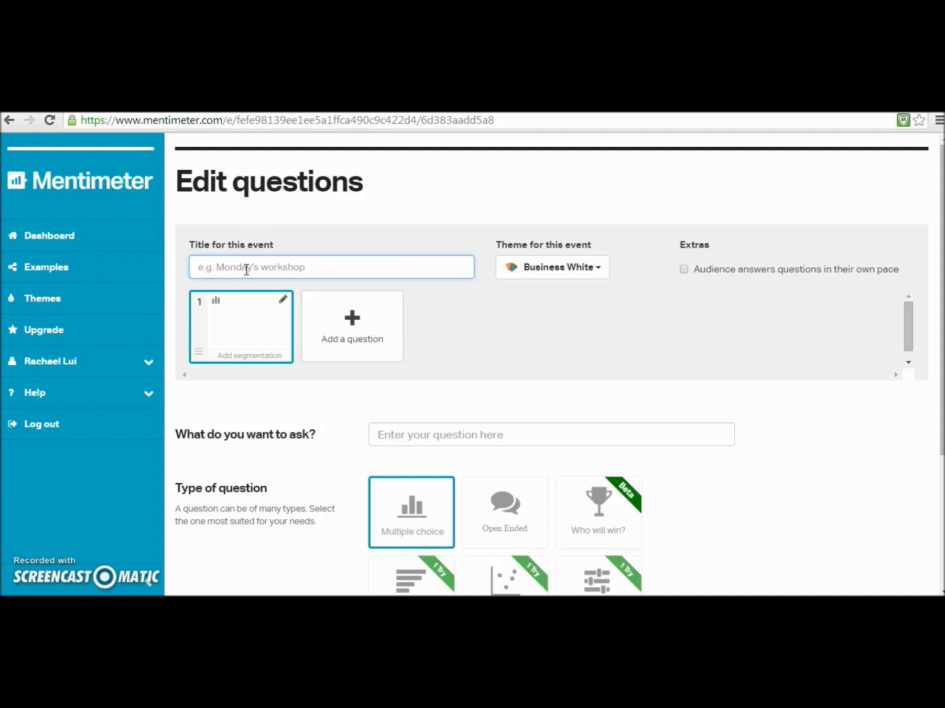
{"action": "type", "text": "Favou"}
{"action": "type", "text": "rite "}
{"action": "type", "text": "I"}
{"action": "type", "text": "T To"}
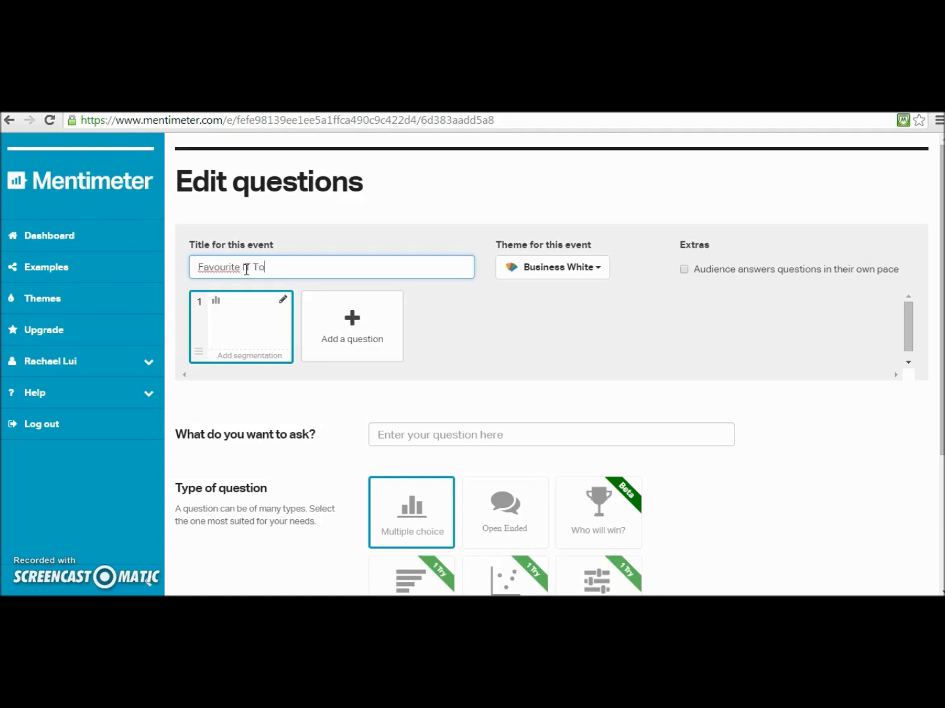
{"action": "type", "text": "ol for "}
{"action": "type", "text": "Tea"}
{"action": "type", "text": "ching"}
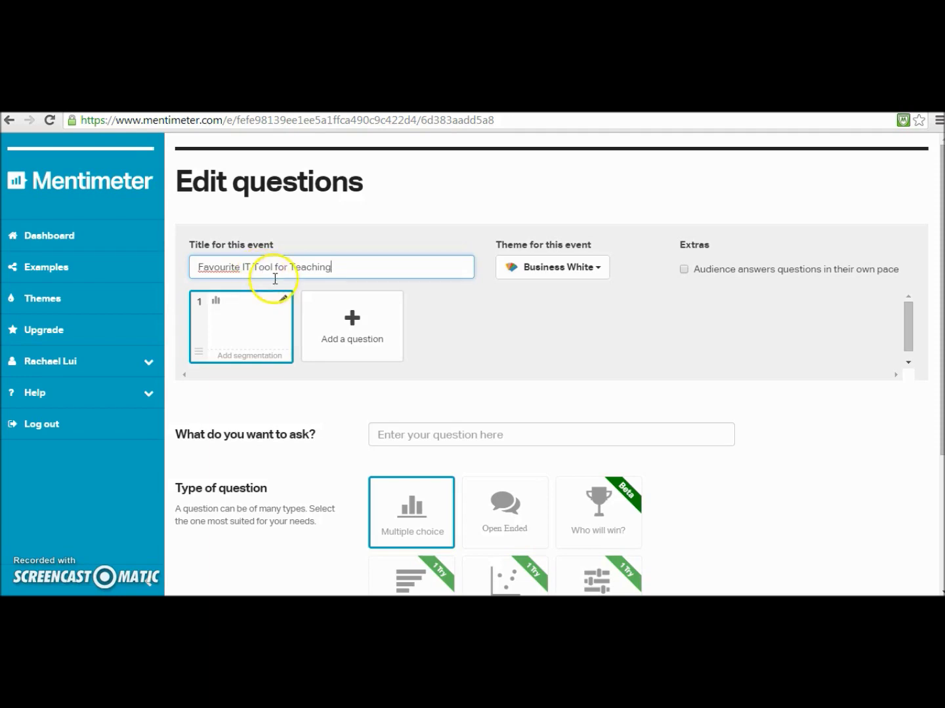
Step: Move to the question field after titling the event 'Favourite IT Tool for Teaching'
{"action": "left_click", "coordinate": [400, 436]}
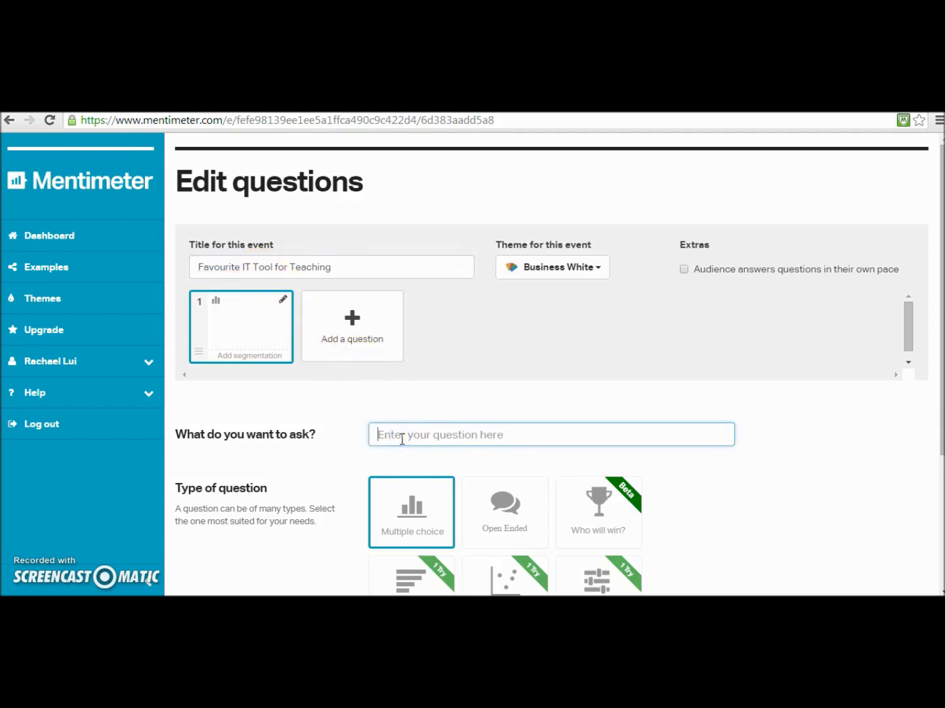
{"action": "type", "text": "Whi"}
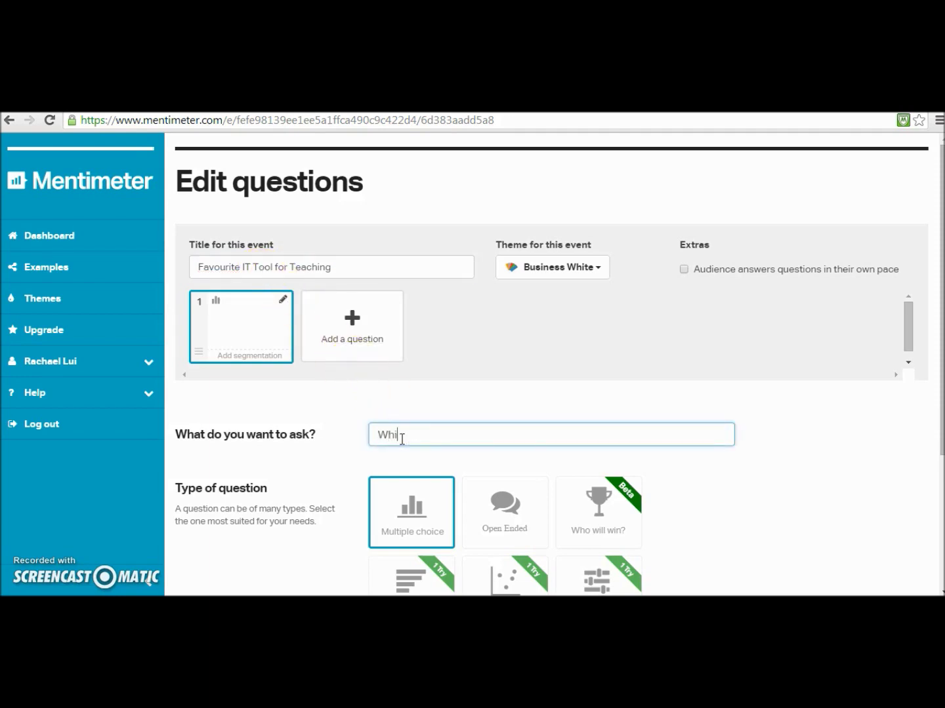
{"action": "type", "text": "ch is"}
{"action": "type", "text": " your fa"}
{"action": "type", "text": "vouri"}
{"action": "type", "text": "te I"}
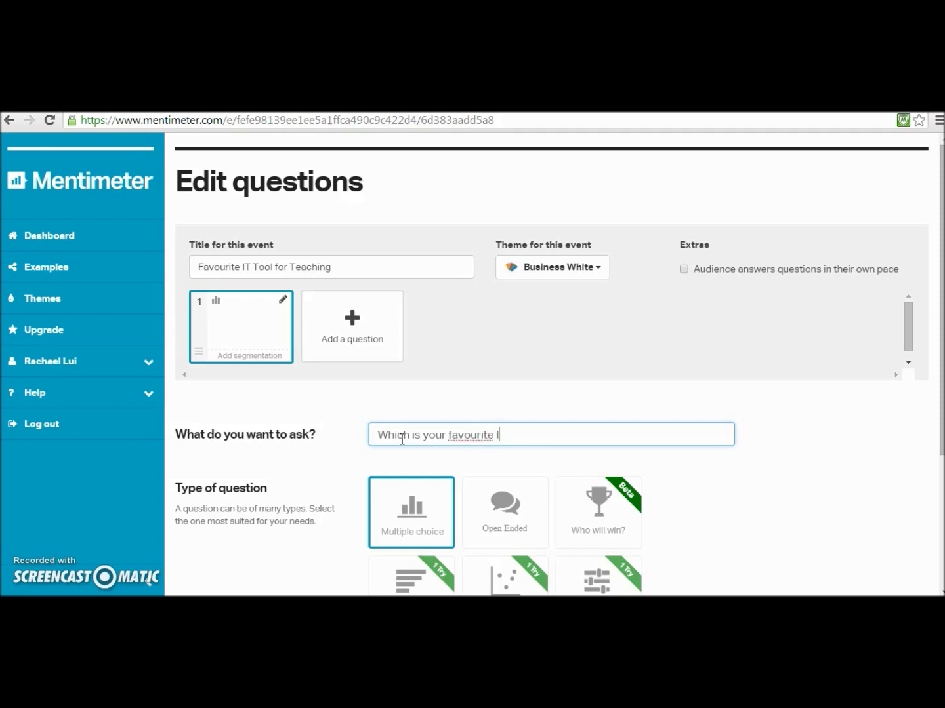
{"action": "type", "text": "T tool "}
{"action": "type", "text": "for teaching?"}
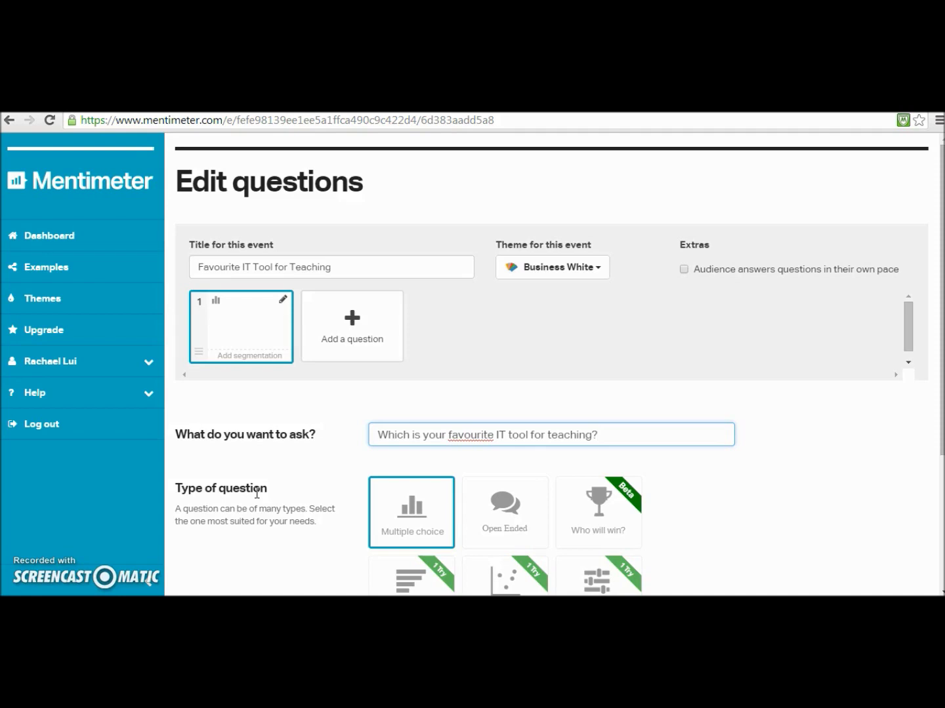
Step: Make the question multiple choice with options Edmodo, Showme, Google Docs, Mentimeter and TodaysMeet
{"action": "left_click", "coordinate": [392, 533]}
{"action": "scroll", "coordinate": [652, 508], "scroll_direction": "down", "scroll_amount": 3}
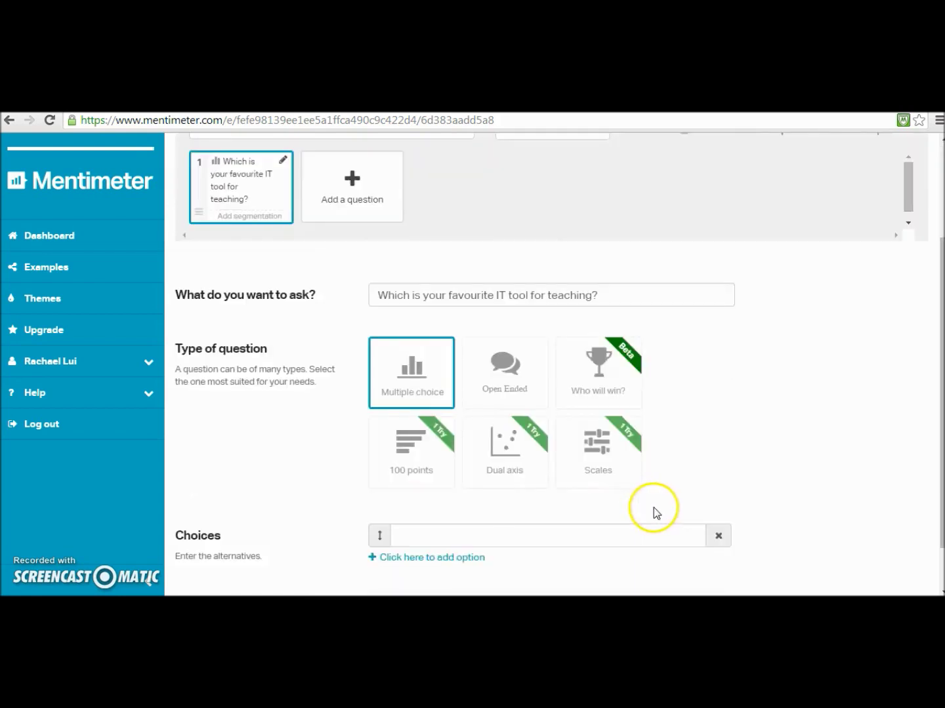
{"action": "left_click", "coordinate": [414, 479]}
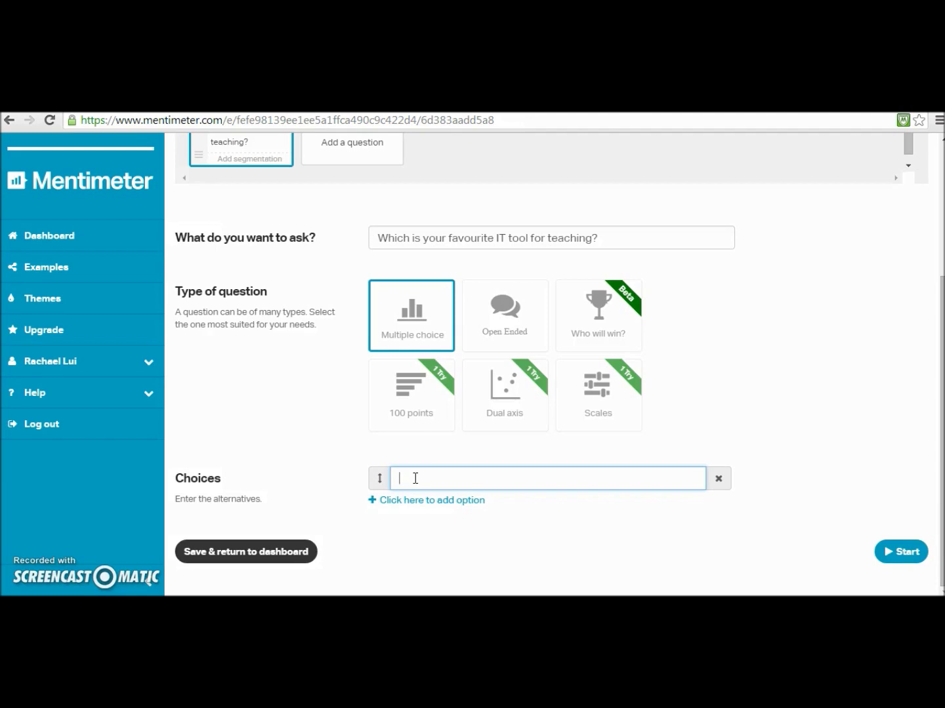
{"action": "type", "text": "Edmodo"}
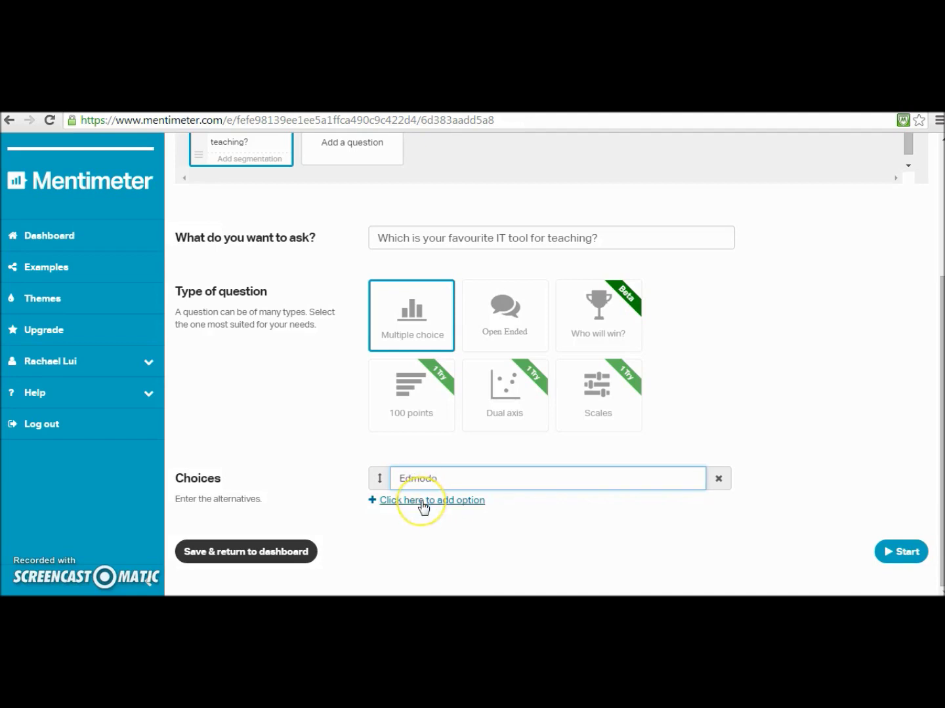
{"action": "left_click", "coordinate": [425, 500]}
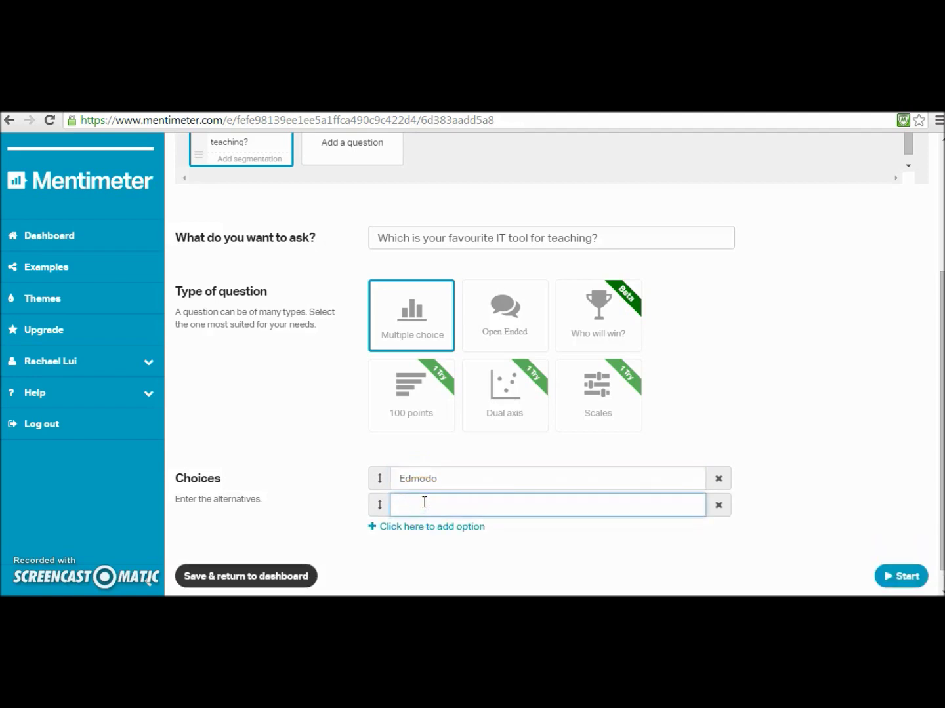
{"action": "type", "text": "Showme"}
{"action": "left_click", "coordinate": [430, 526]}
{"action": "type", "text": "Google "}
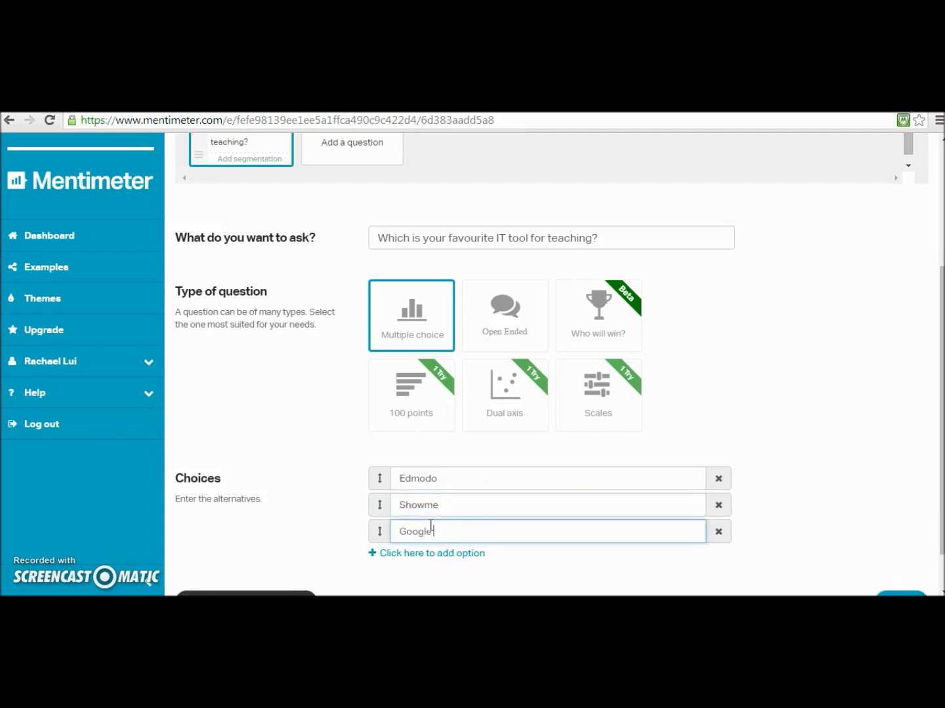
{"action": "type", "text": "Docs"}
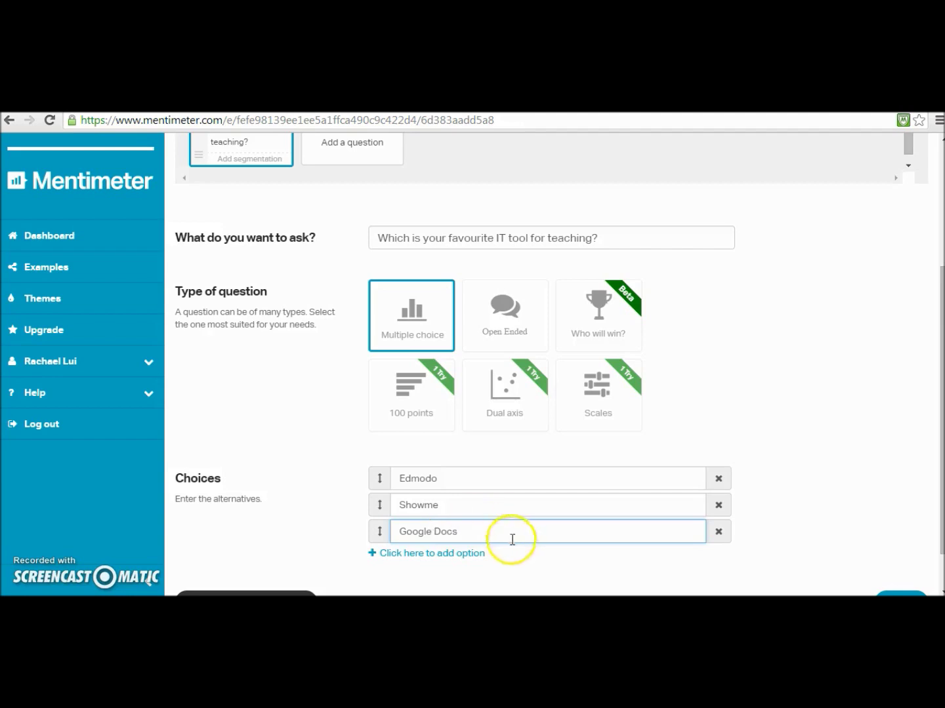
{"action": "left_click", "coordinate": [432, 554]}
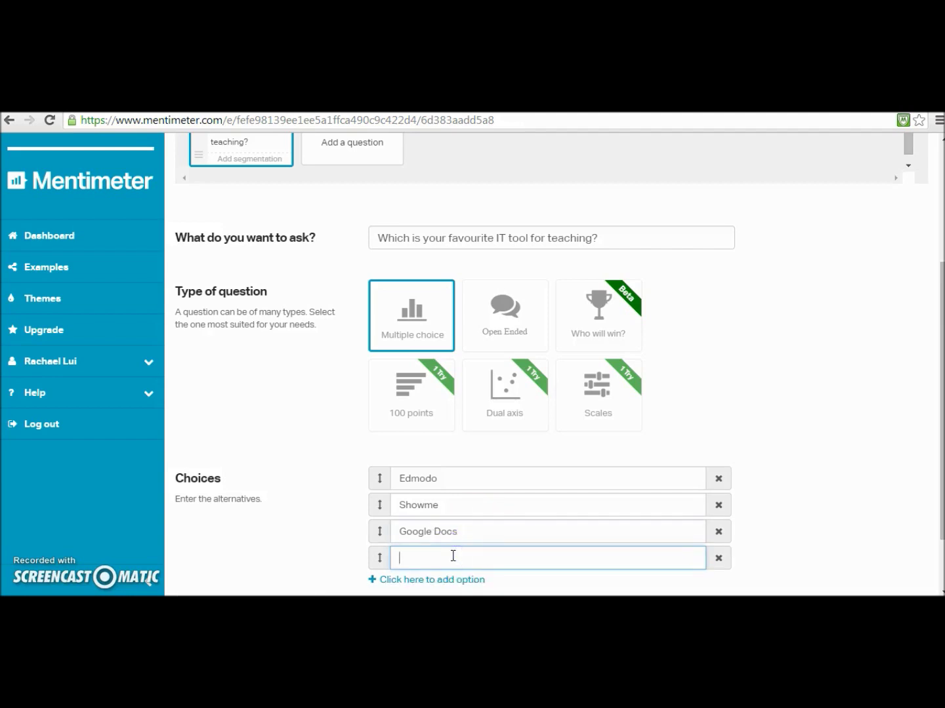
{"action": "type", "text": "Me"}
{"action": "type", "text": "ntimeter"}
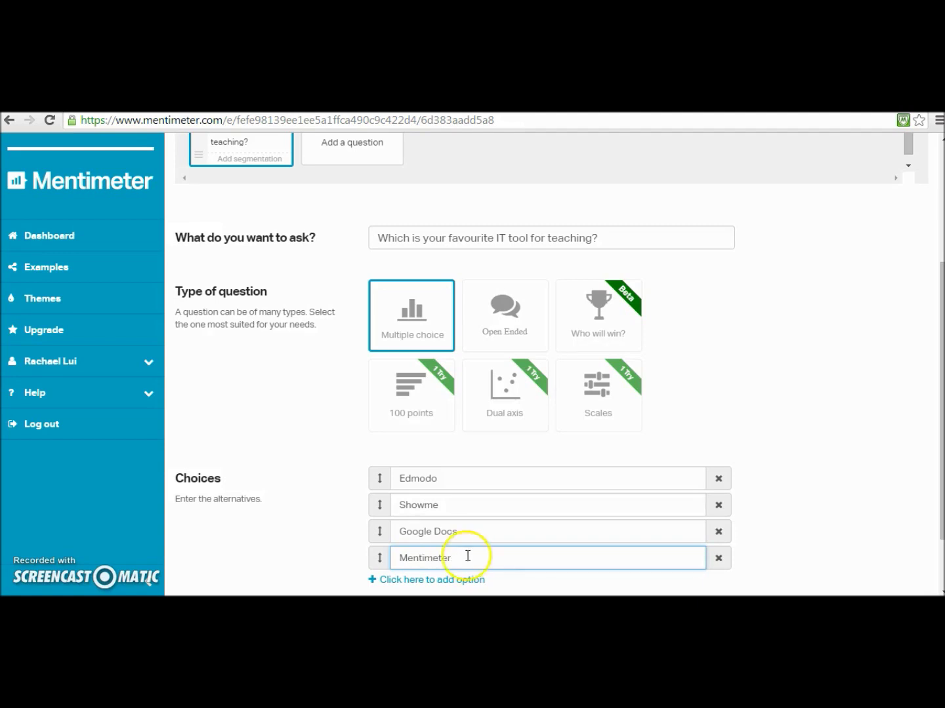
{"action": "scroll", "coordinate": [465, 546], "scroll_direction": "down", "scroll_amount": 1}
{"action": "left_click", "coordinate": [443, 510]}
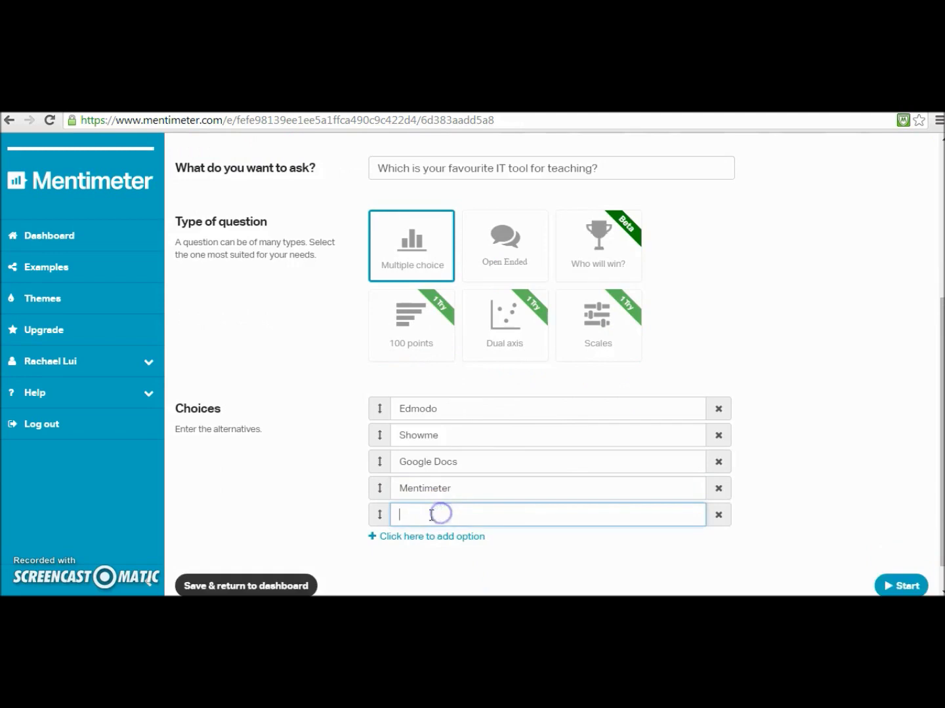
{"action": "type", "text": "T"}
{"action": "type", "text": "oday"}
{"action": "type", "text": "sM"}
{"action": "type", "text": "eet"}
{"action": "left_click", "coordinate": [441, 516]}
Step: Start presenting the poll to the audience
{"action": "left_click", "coordinate": [901, 585]}
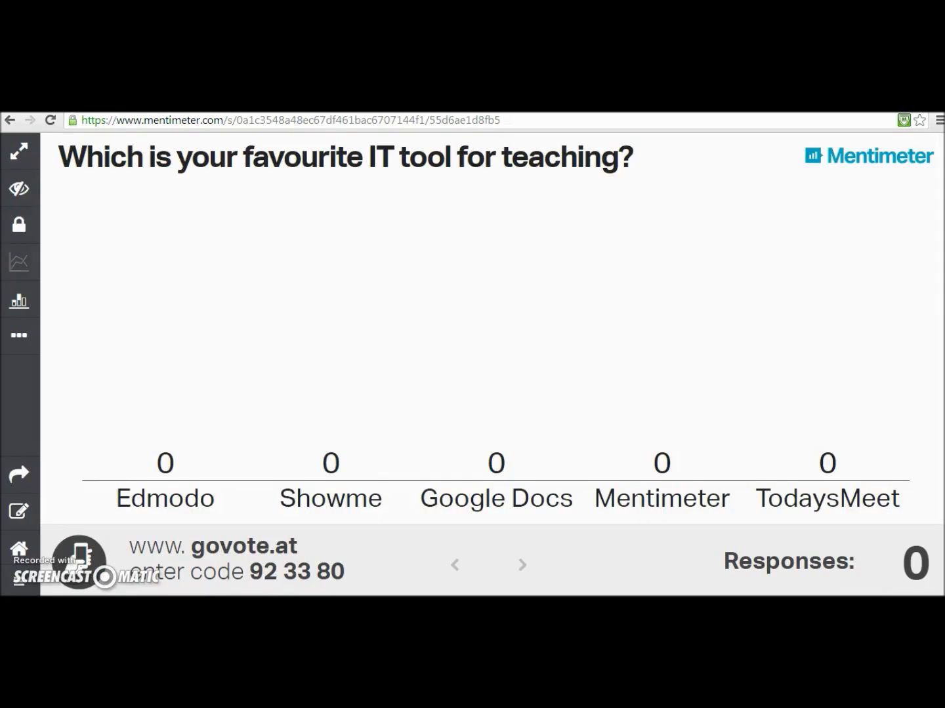